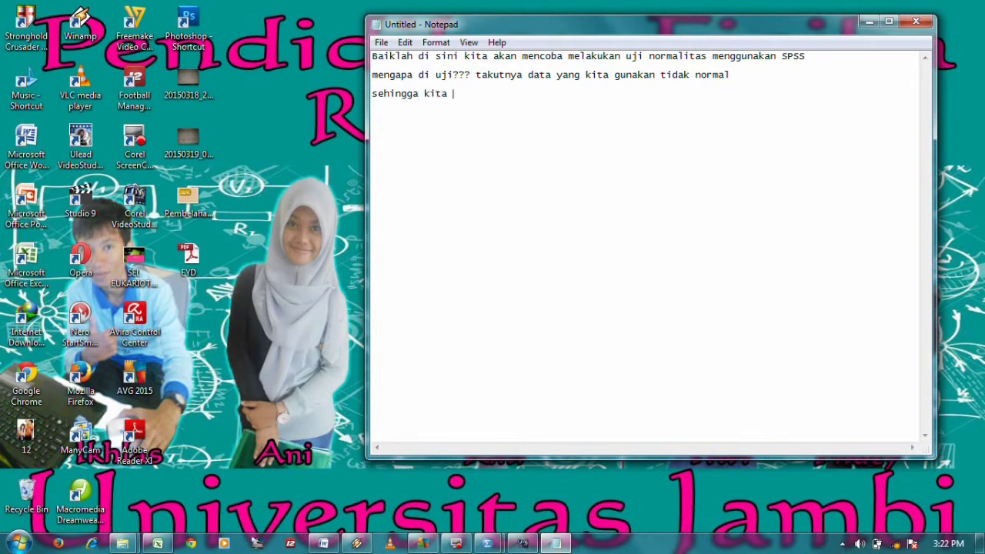
Step: Finish the sentence with "tidak dapat melanjutkan ke tahap berikutnya" and add the criteria "Signifanci > 0,05 (Terdistribusi normal)" and "Sig < 0,05 (Tidak terdistribusi normal )"
{"action": "type", "text": "dak dapat melanjutkan ke tahap berikutnya"}
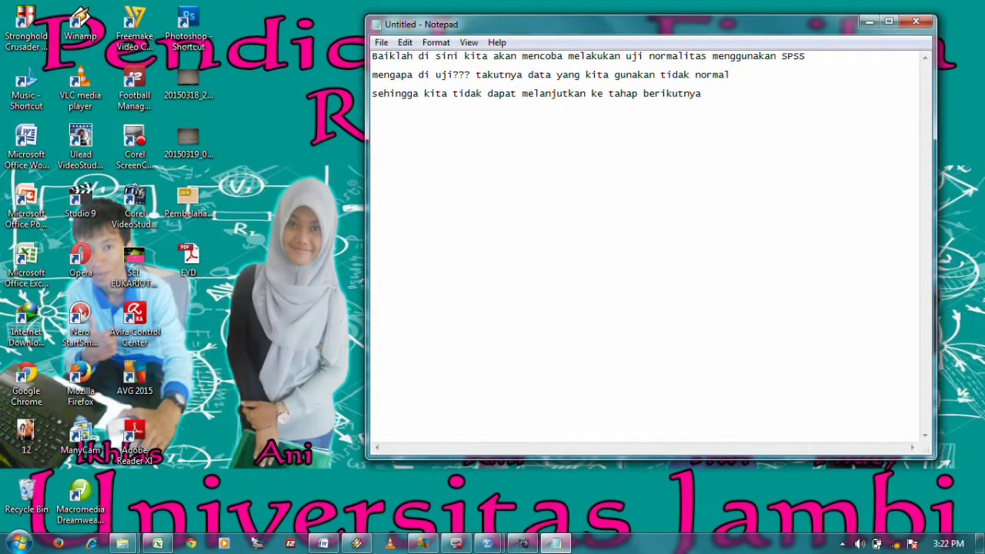
{"action": "type", "text": "Signifanci > 0,05 (Terdistribusi normal) Sig < 0,05 (Tidak terdistribusi normal )"}
{"action": "left_click", "coordinate": [546, 190]}
{"action": "left_click_drag", "start_coordinate": [622, 154], "coordinate": [436, 180]}
Step: Add the closing line "OK langsung saja buka spss anda dan siapkan data seperti berikut :" below the criteria
{"action": "left_click", "coordinate": [431, 178]}
{"action": "type", "text": "0"}
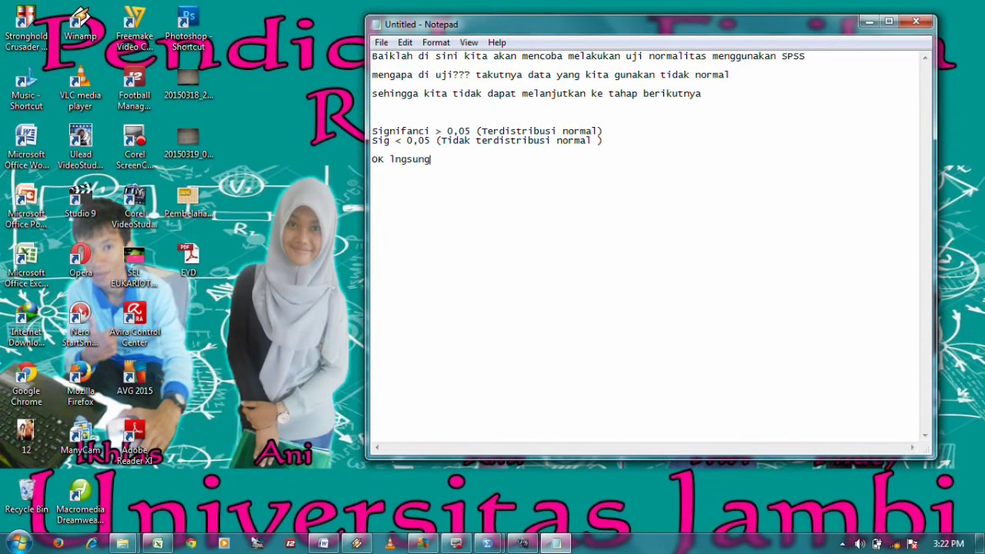
{"action": "type", "text": "gsung saja buka spss anda dan si"}
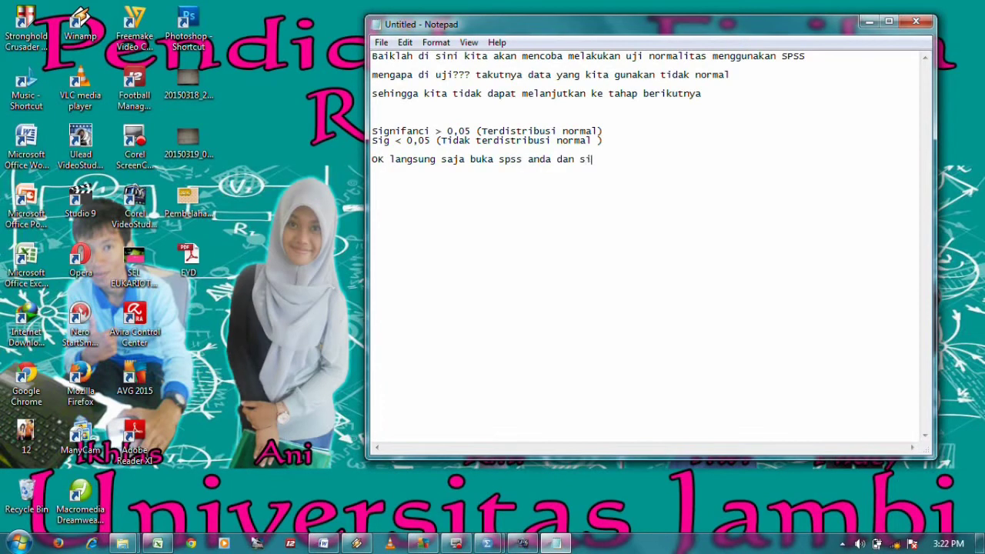
{"action": "type", "text": "ata seperti berikut :"}
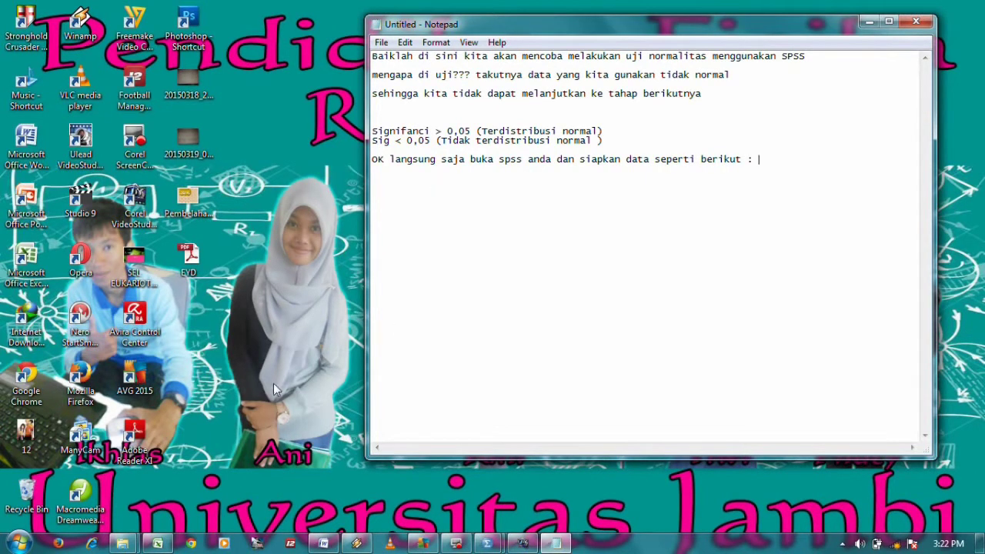
Step: Switch to Excel and look through the Model A and Model B columns of Book2 down to the last row
{"action": "left_click", "coordinate": [157, 543]}
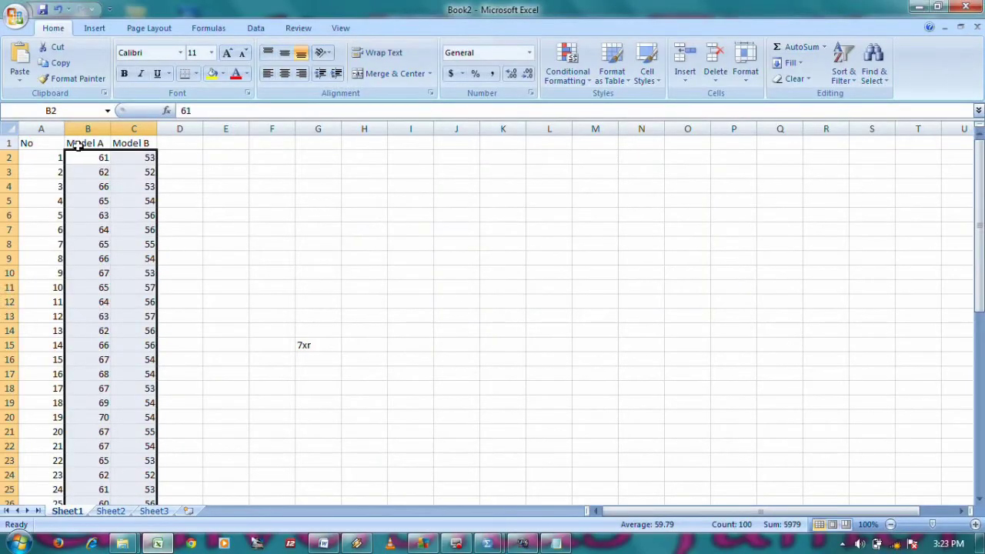
{"action": "left_click", "coordinate": [48, 145]}
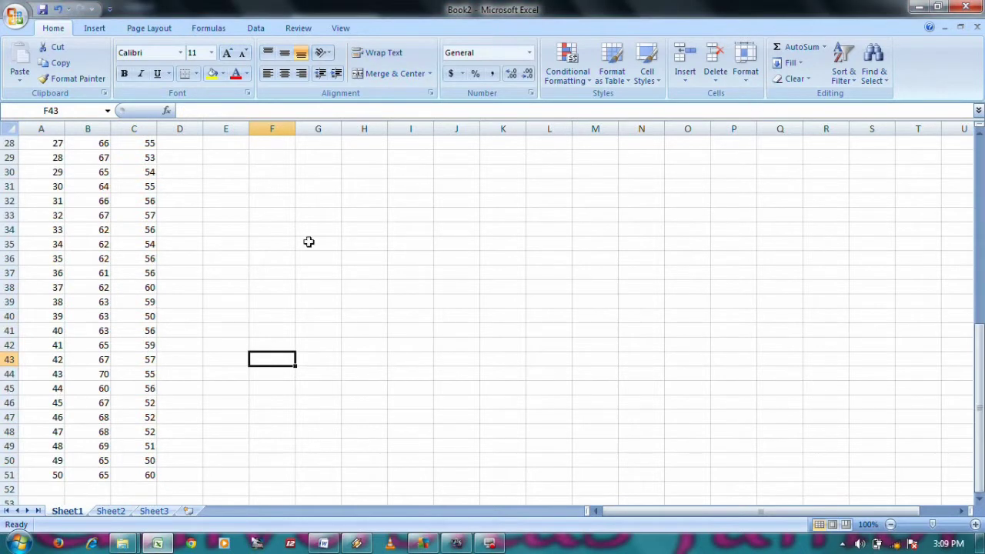
{"action": "left_click_drag", "start_coordinate": [374, 258], "coordinate": [979, 231]}
Step: Launch IBM SPSS Statistics 21 and dismiss its startup dialog to get an empty dataset
{"action": "left_click", "coordinate": [17, 543]}
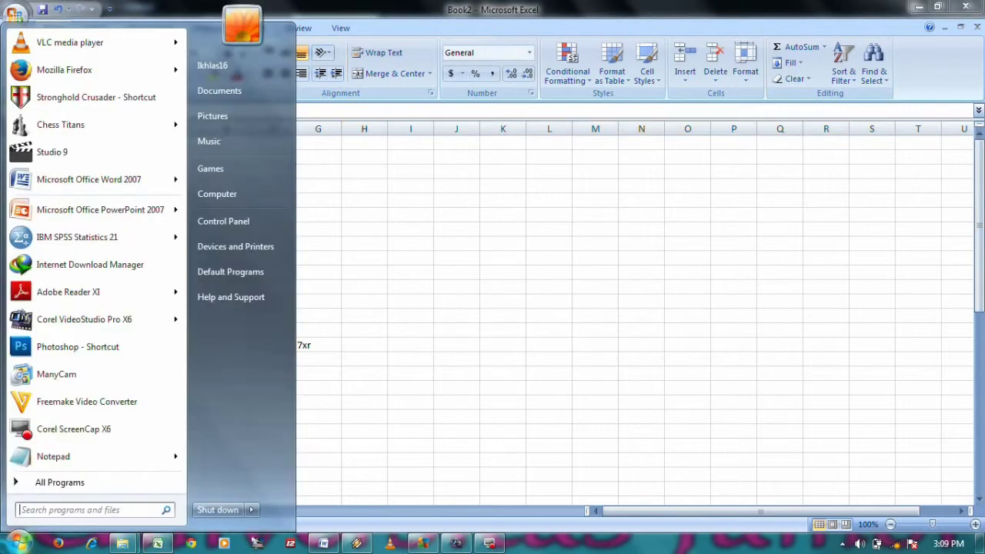
{"action": "left_click", "coordinate": [75, 236]}
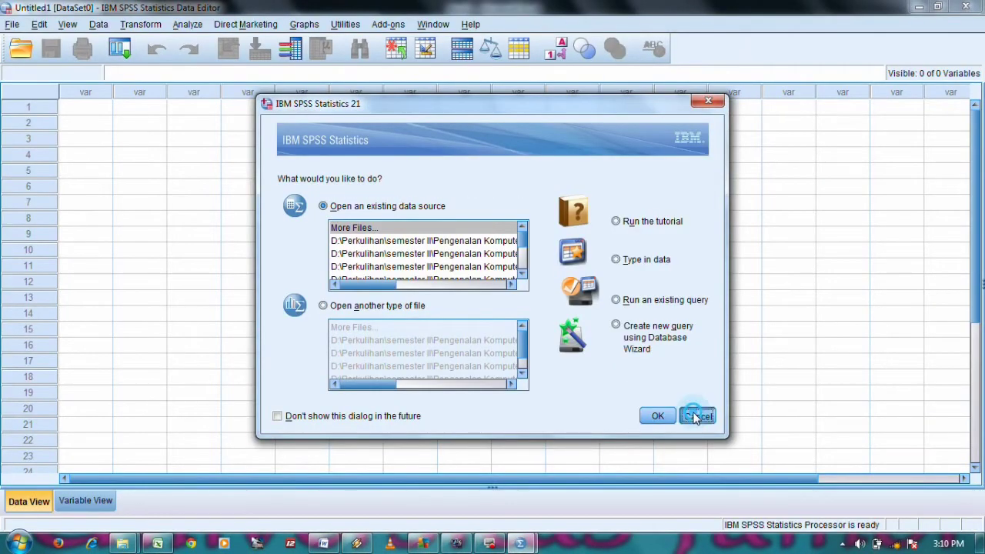
{"action": "left_click", "coordinate": [696, 417]}
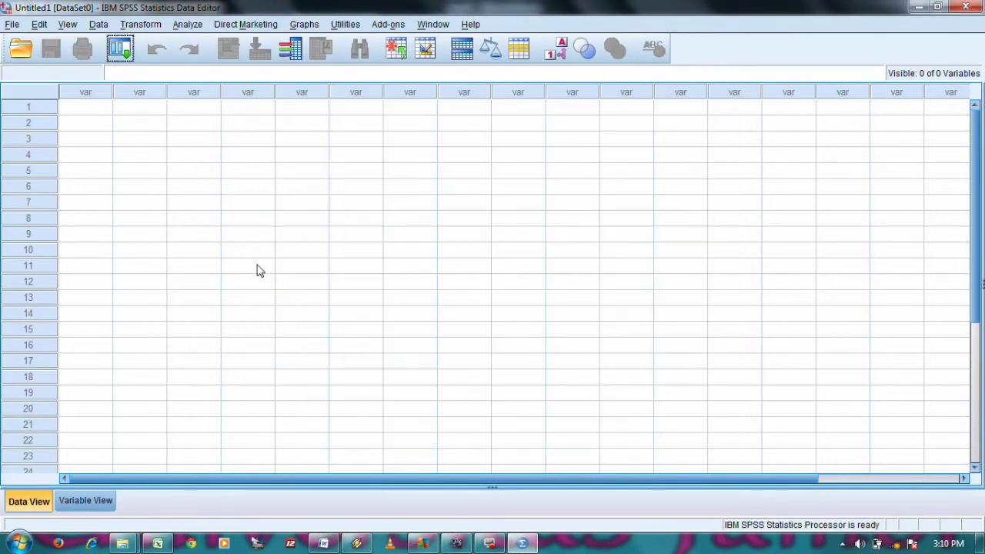
Step: Recheck the Model A and Model B data in the Excel workbook and return to the empty SPSS dataset
{"action": "left_click", "coordinate": [158, 543]}
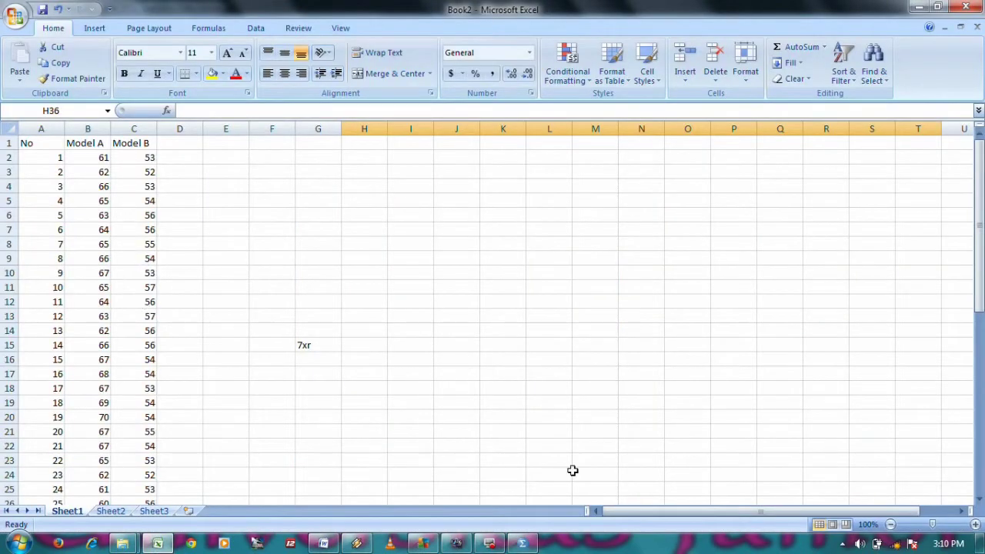
{"action": "left_click_drag", "start_coordinate": [980, 269], "coordinate": [967, 284]}
{"action": "left_click", "coordinate": [522, 543]}
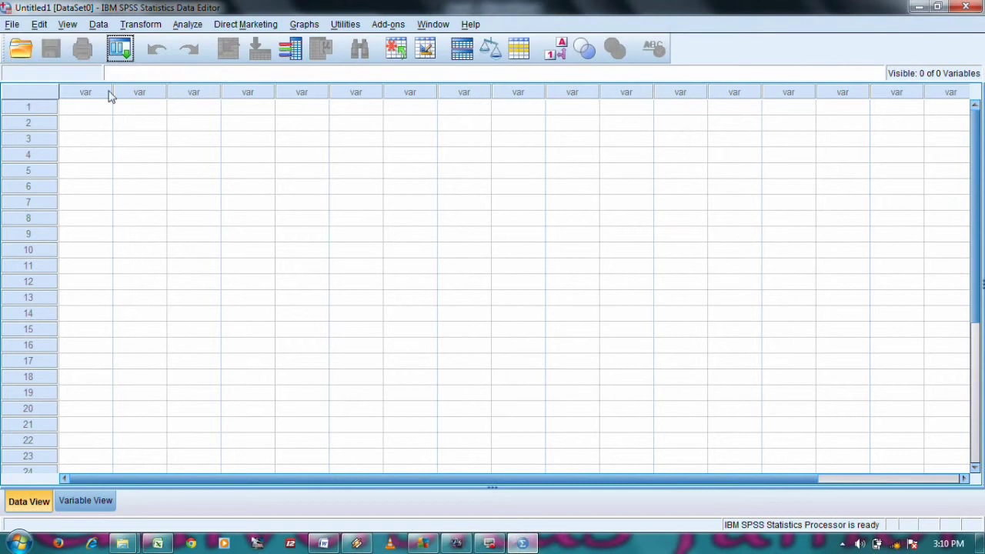
Step: Define the first variable of the SPSS dataset with the name Model_A
{"action": "left_click", "coordinate": [70, 498]}
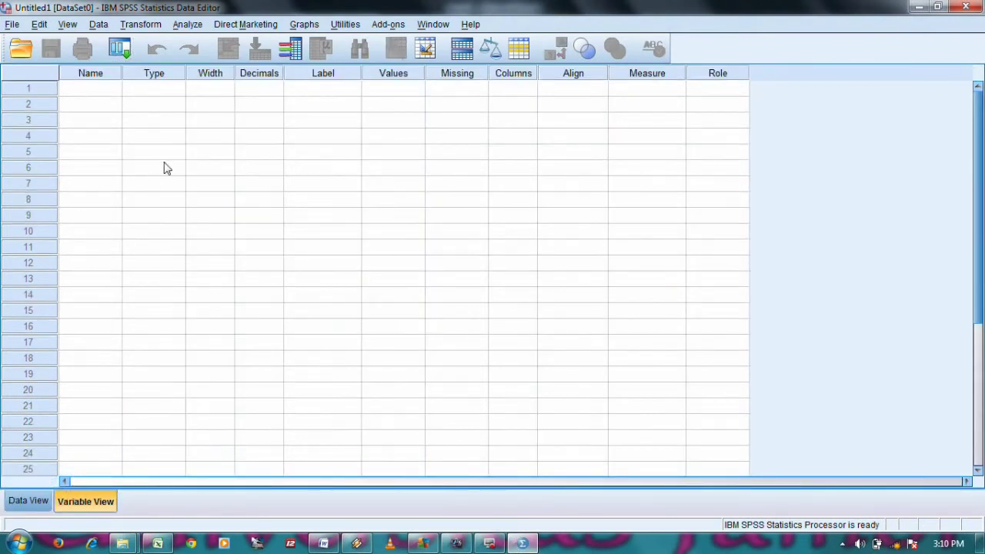
{"action": "left_click", "coordinate": [115, 88]}
{"action": "type", "text": "Model_A"}
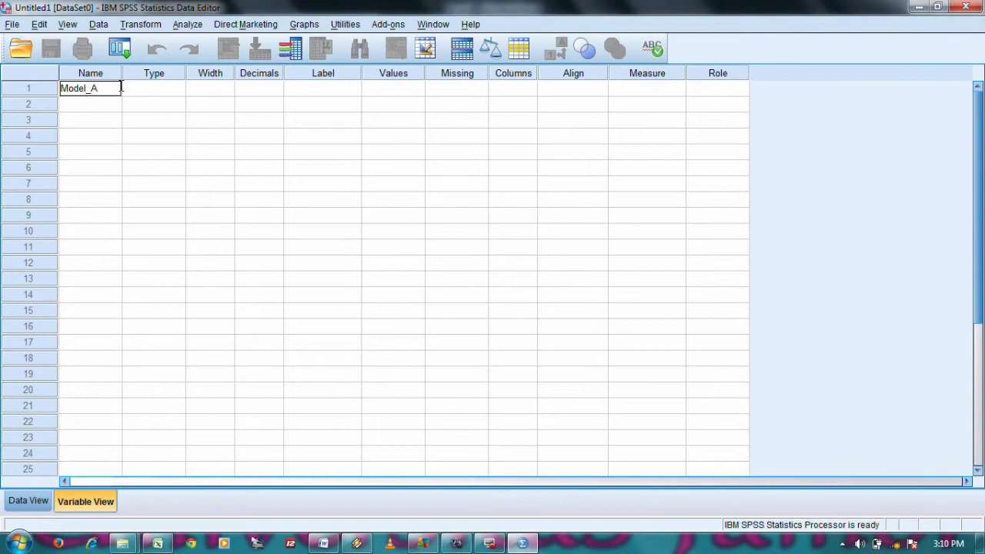
{"action": "key", "text": "Tab"}
Step: Set the Model_A variable to 0 decimals and give it the label "Model A"
{"action": "key", "text": "Tab"}
{"action": "key", "text": "Tab"}
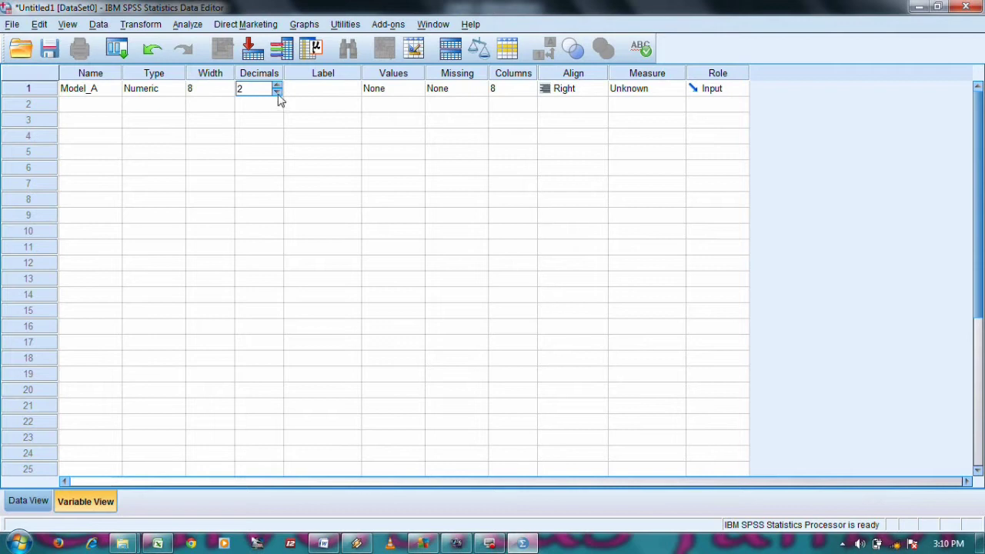
{"action": "left_click", "coordinate": [277, 93]}
{"action": "left_click", "coordinate": [278, 93]}
{"action": "left_click", "coordinate": [296, 95]}
{"action": "type", "text": "M"}
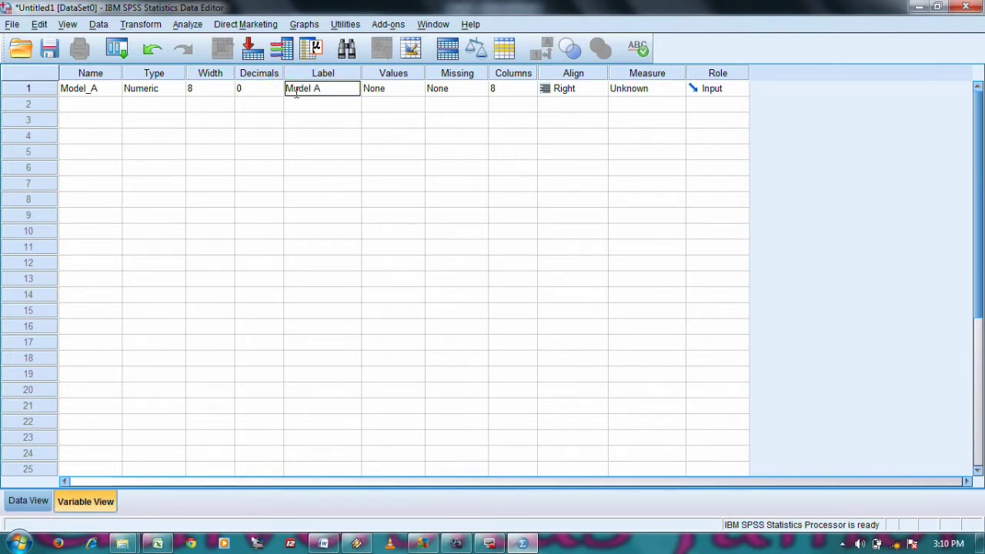
{"action": "type", "text": "odel A"}
{"action": "left_click", "coordinate": [100, 108]}
{"action": "type", "text": "Model_"}
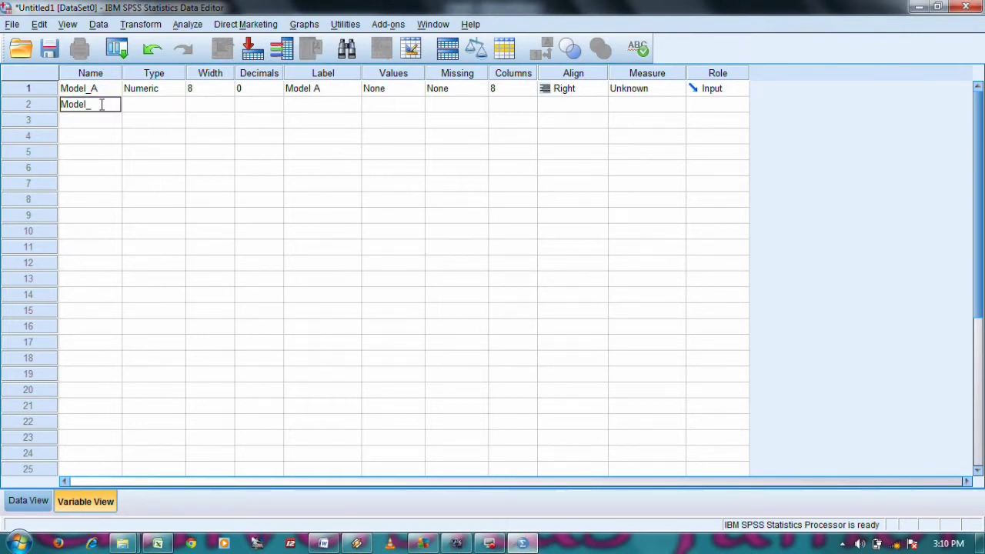
{"action": "key", "text": "Return"}
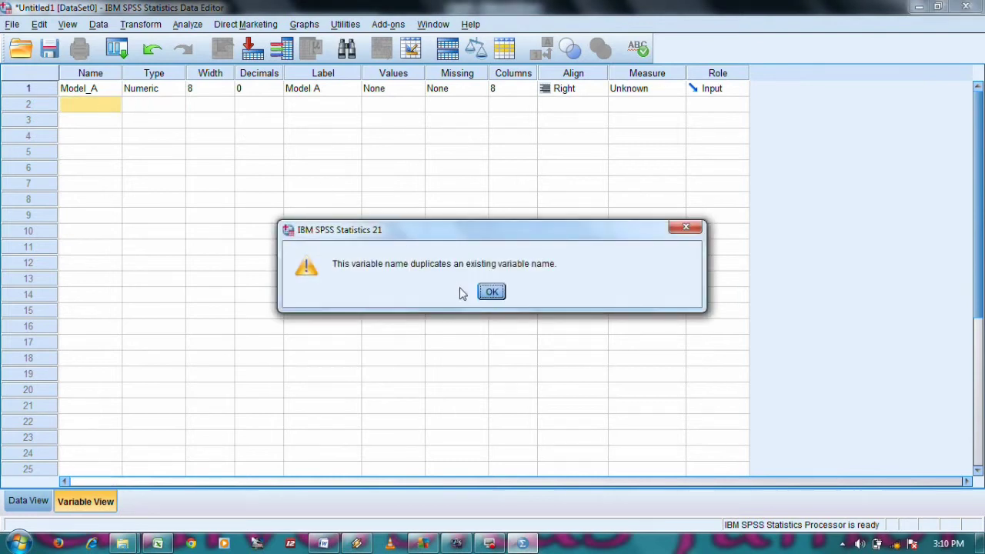
{"action": "left_click", "coordinate": [484, 299]}
Step: Define the second variable as Model_B with 0 decimals and the label "Model B"
{"action": "type", "text": "Model_B"}
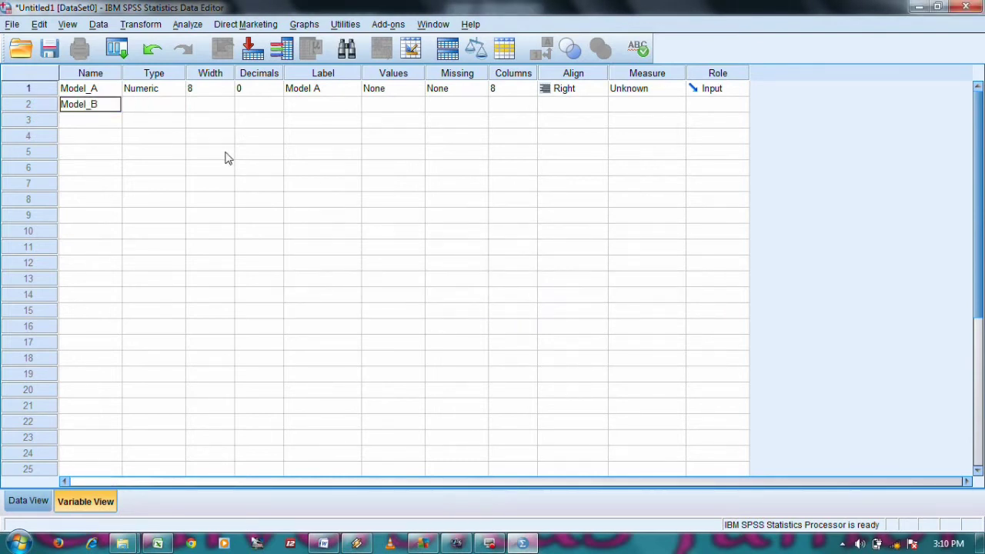
{"action": "key", "text": "Tab"}
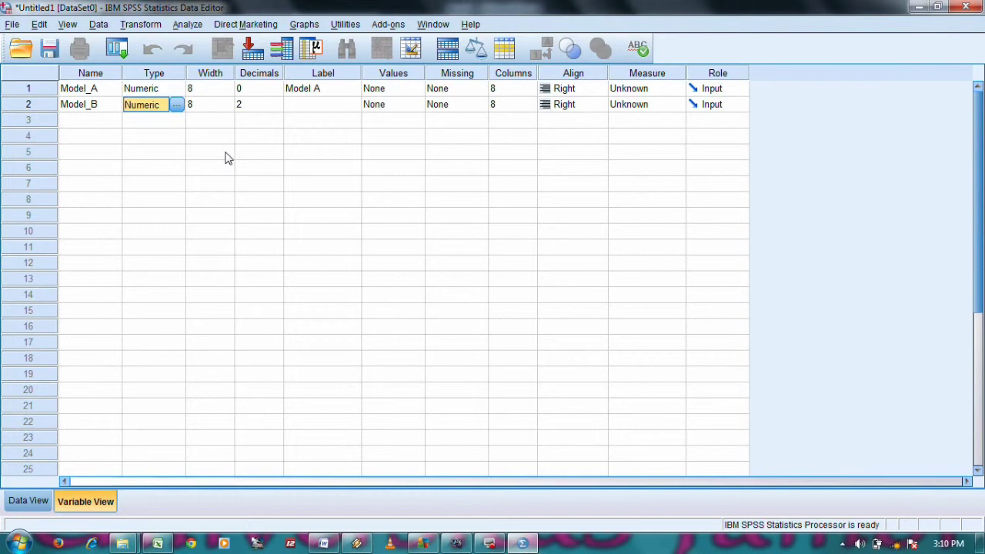
{"action": "left_click", "coordinate": [255, 104]}
{"action": "left_click", "coordinate": [278, 107]}
{"action": "left_click", "coordinate": [278, 108]}
{"action": "left_click", "coordinate": [315, 107]}
{"action": "type", "text": "Model B"}
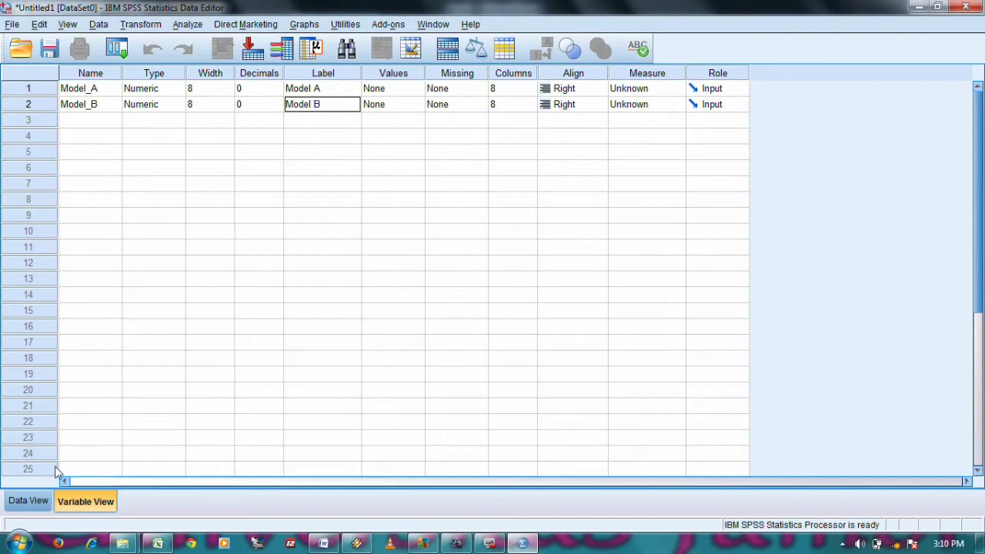
Step: Copy the Model A and Model B values from B2 to C51 in the Excel sheet, without the headers
{"action": "left_click", "coordinate": [157, 543]}
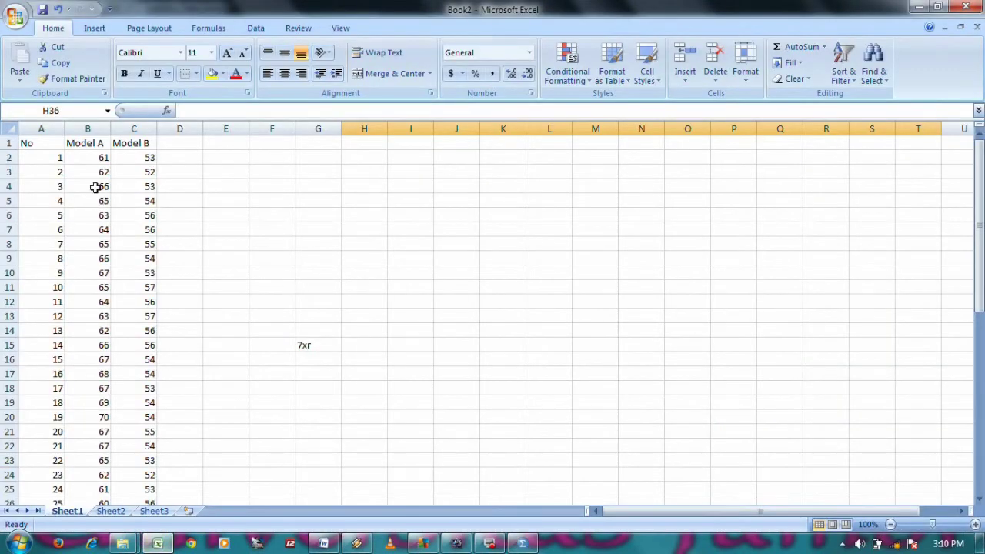
{"action": "left_click_drag", "start_coordinate": [90, 157], "coordinate": [124, 479]}
{"action": "right_click", "coordinate": [124, 478]}
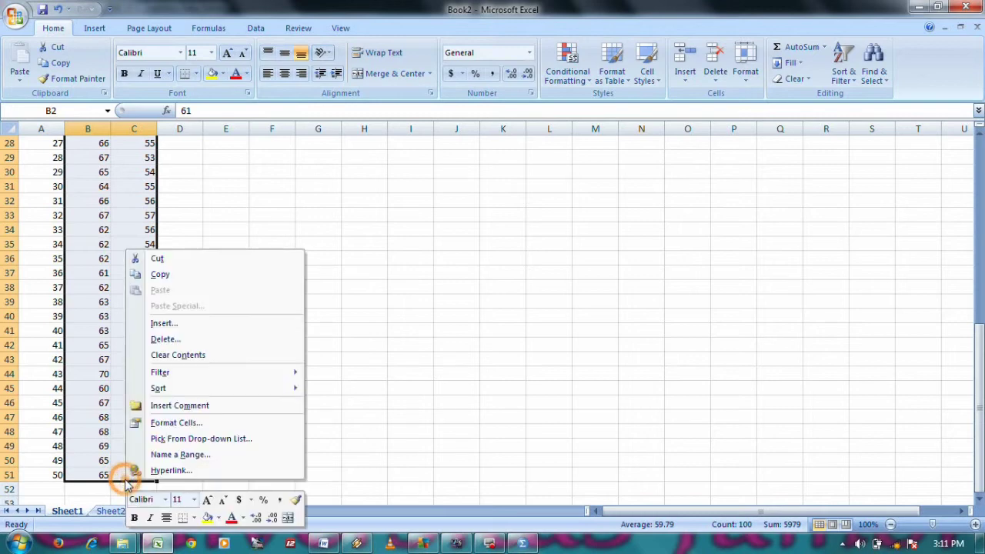
{"action": "left_click", "coordinate": [179, 274]}
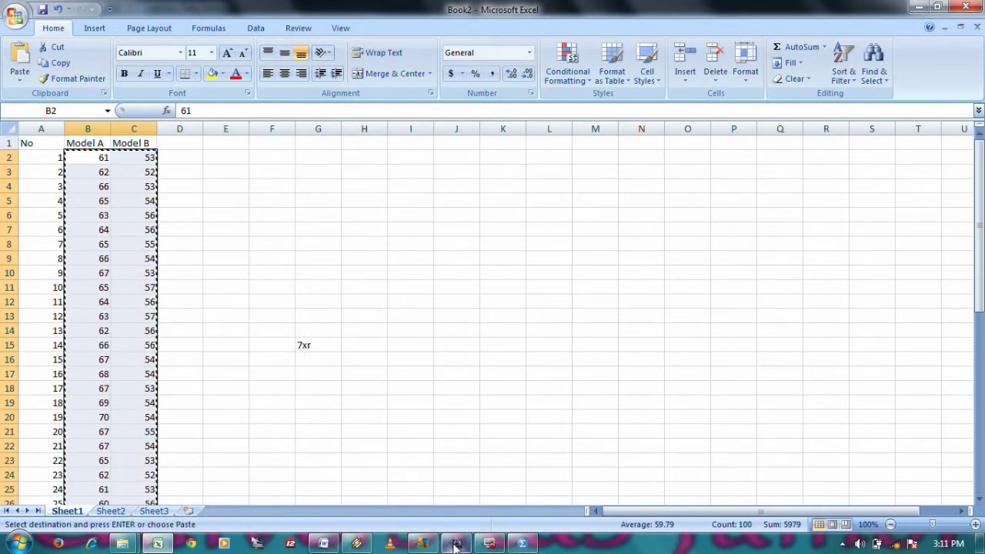
Step: Paste the copied values into the SPSS data grid starting at the first Model_A case, and check the rows
{"action": "left_click", "coordinate": [528, 547]}
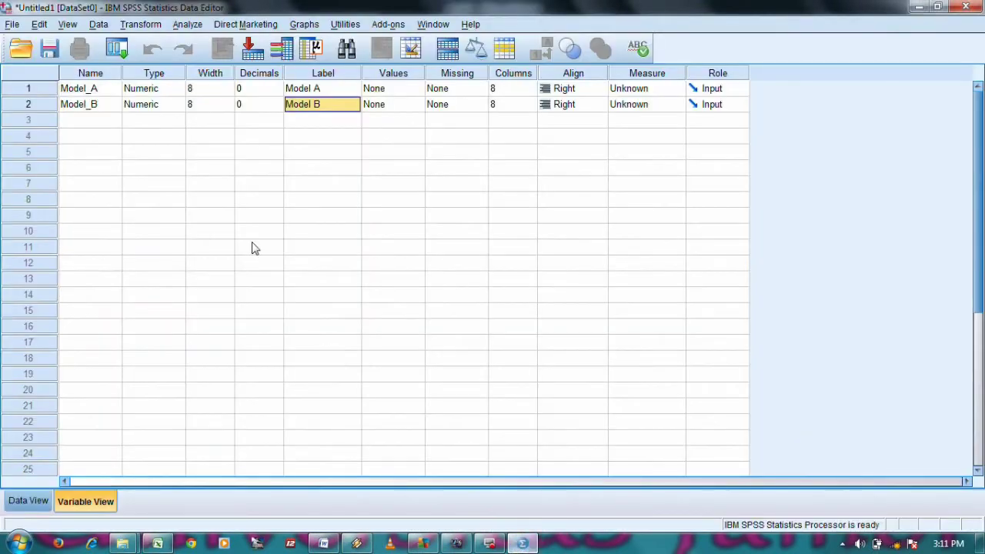
{"action": "left_click", "coordinate": [23, 500]}
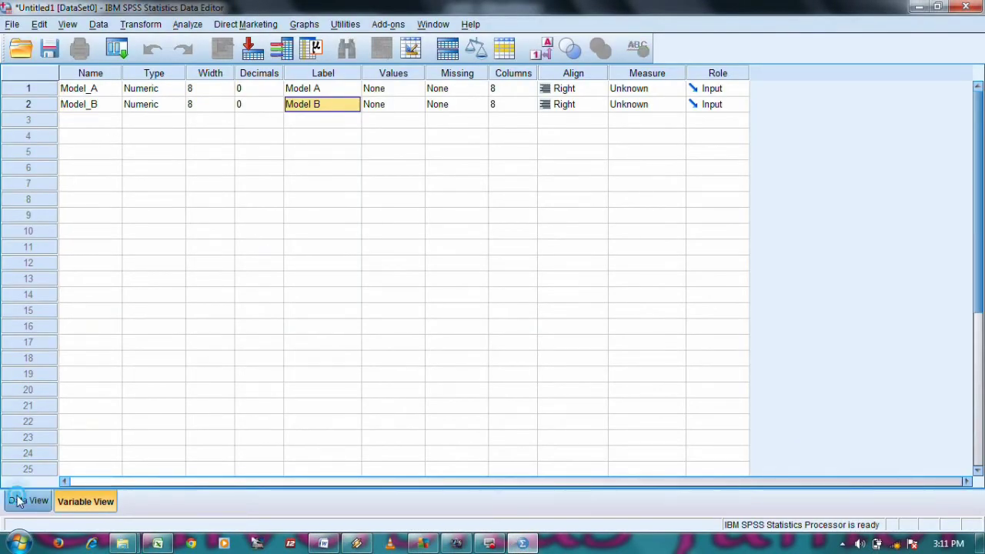
{"action": "left_click", "coordinate": [79, 106]}
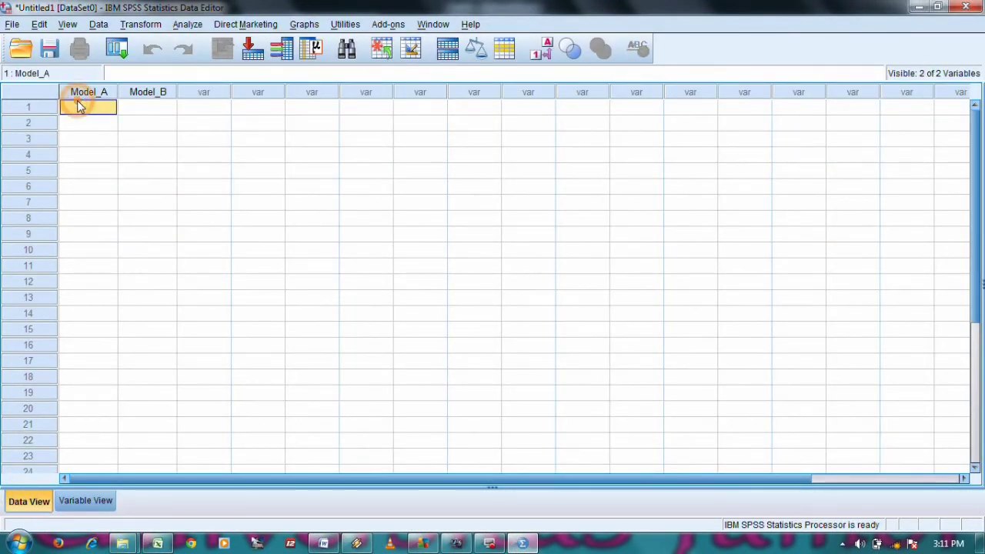
{"action": "right_click", "coordinate": [79, 105]}
{"action": "left_click", "coordinate": [104, 147]}
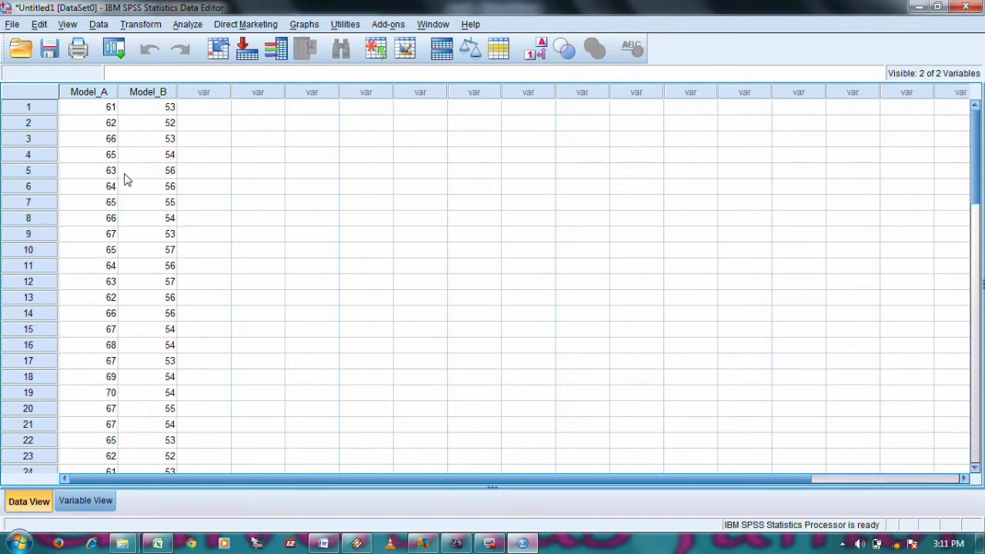
{"action": "left_click_drag", "start_coordinate": [975, 136], "coordinate": [980, 79]}
Step: Set up a Linear Regression with Model B as the dependent variable and Model A as the independent variable
{"action": "left_click", "coordinate": [189, 24]}
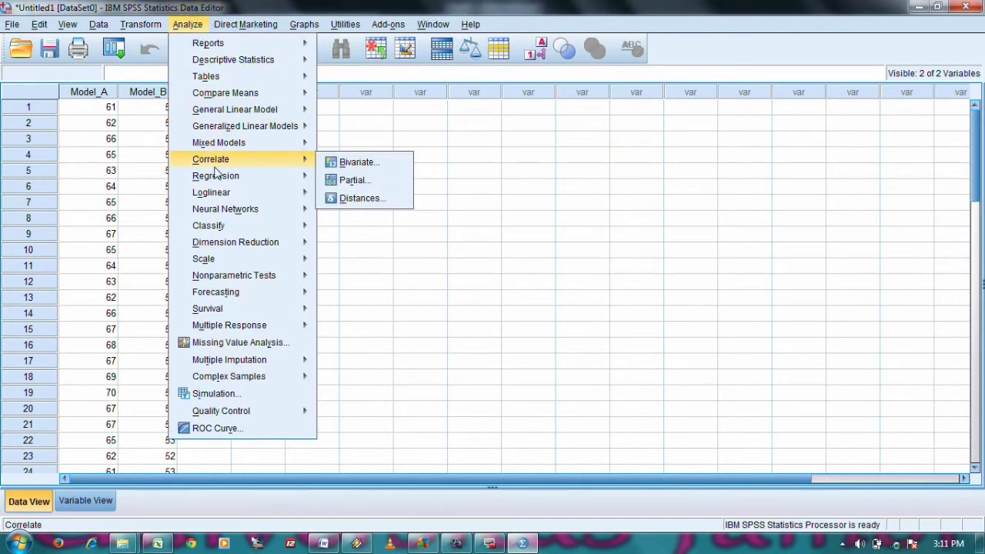
{"action": "mouse_move", "coordinate": [216, 182]}
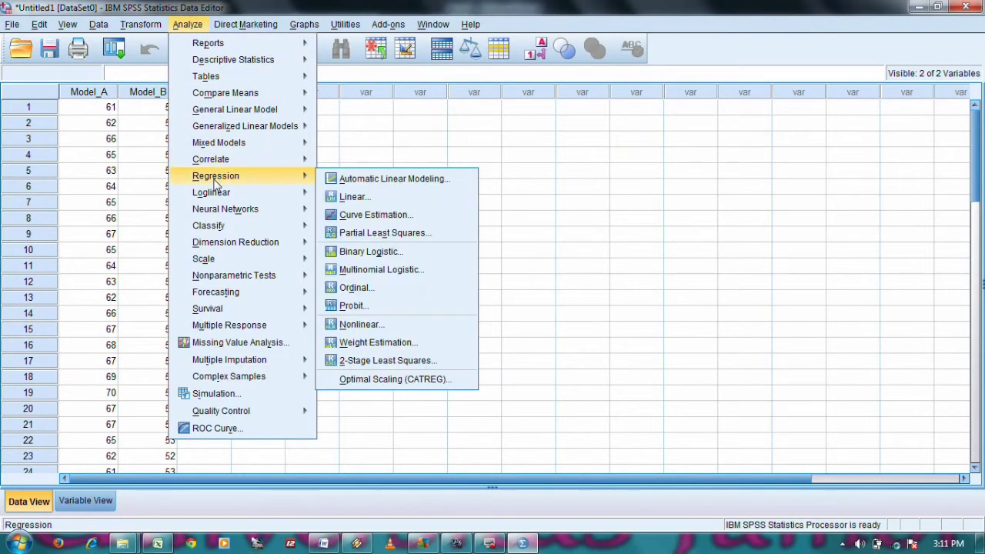
{"action": "left_click", "coordinate": [344, 203]}
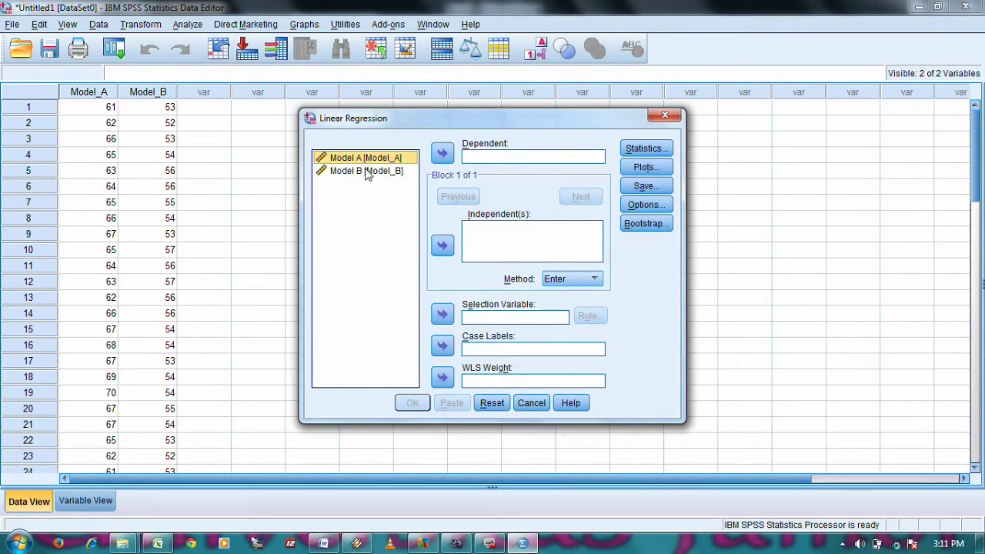
{"action": "left_click", "coordinate": [366, 172]}
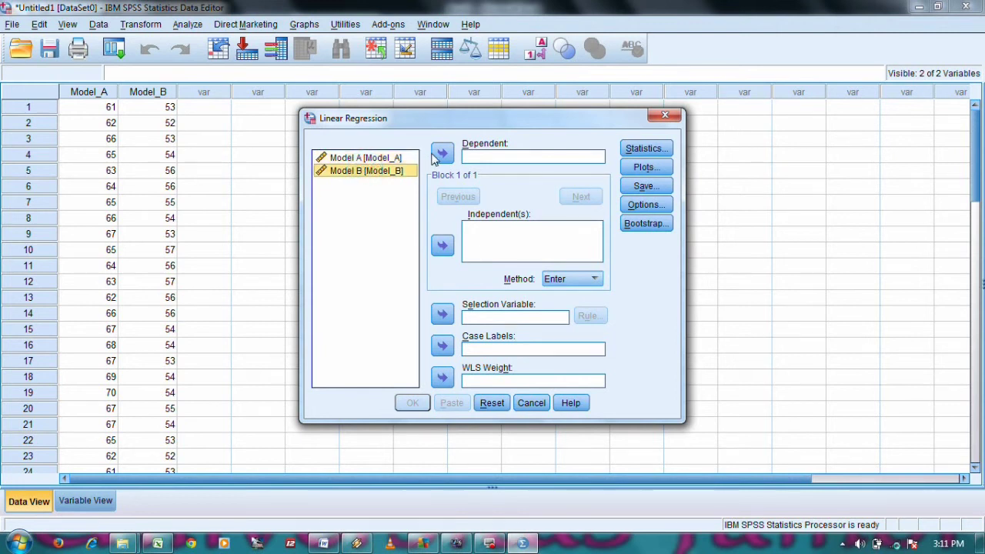
{"action": "left_click", "coordinate": [440, 155]}
{"action": "left_click", "coordinate": [382, 158]}
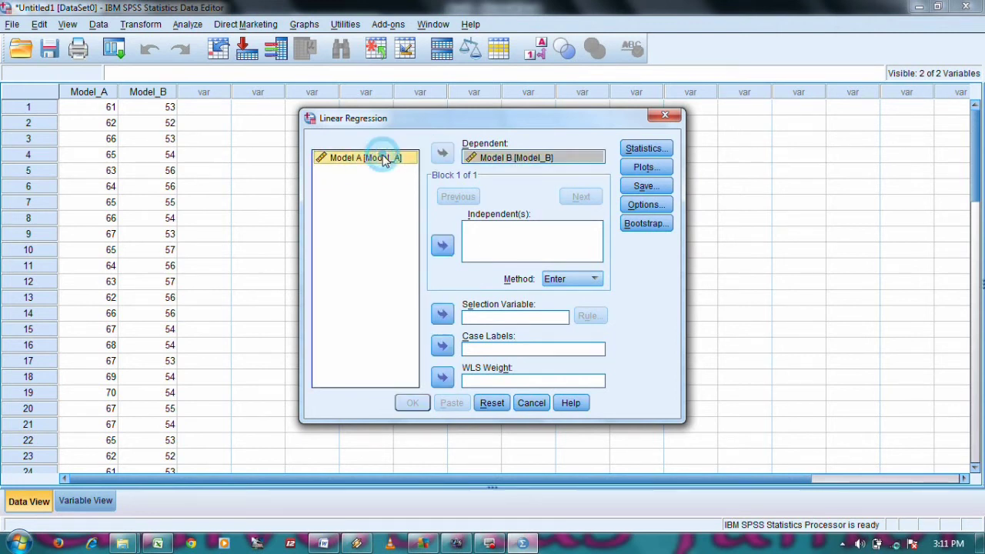
{"action": "left_click", "coordinate": [442, 244]}
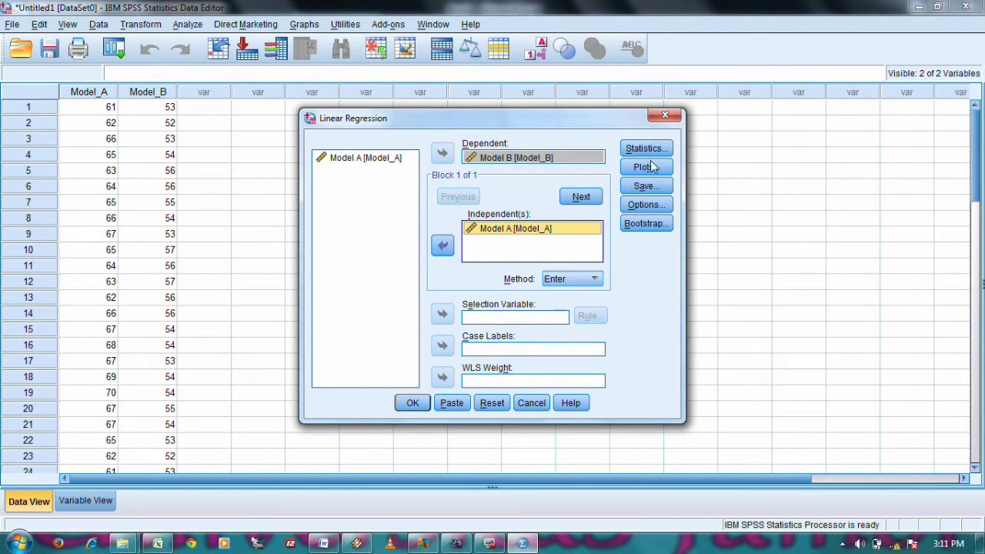
Step: Set the linear regression to save unstandardized residuals, run it, and review the output tables
{"action": "left_click", "coordinate": [645, 185]}
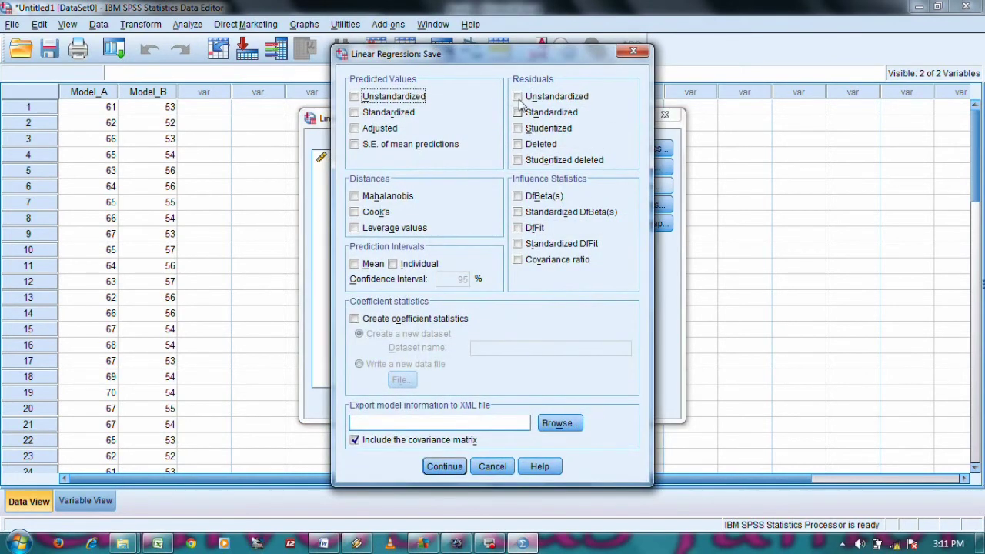
{"action": "left_click", "coordinate": [518, 97]}
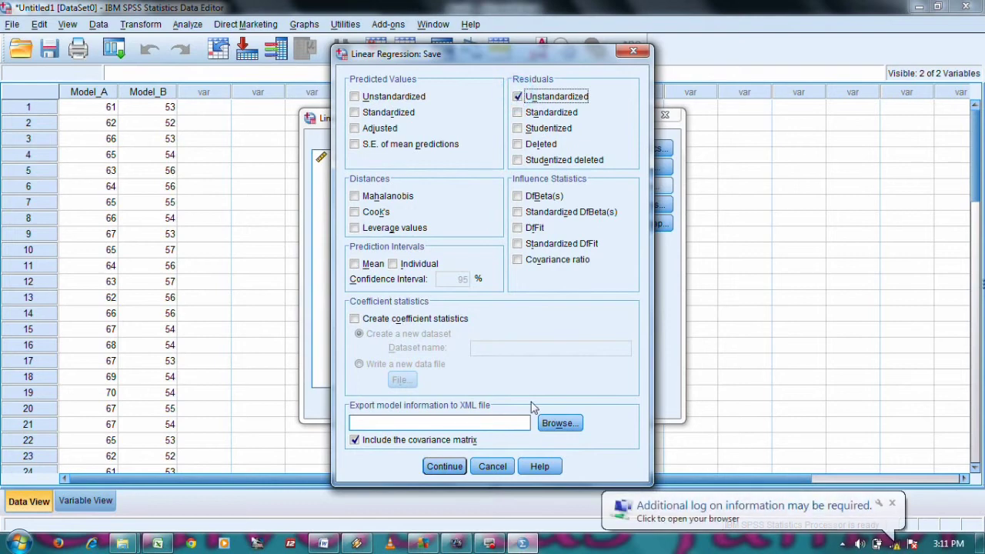
{"action": "left_click", "coordinate": [448, 466]}
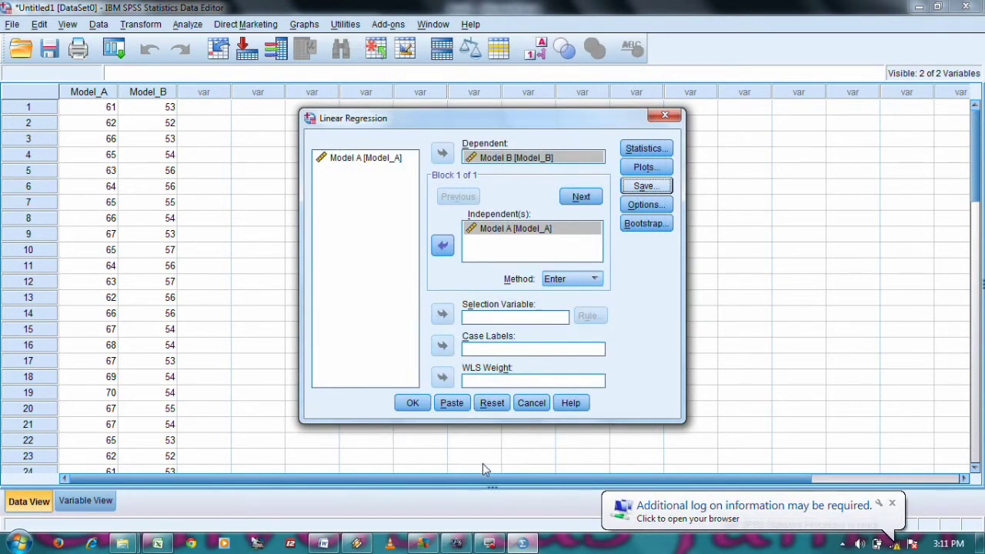
{"action": "left_click", "coordinate": [413, 403]}
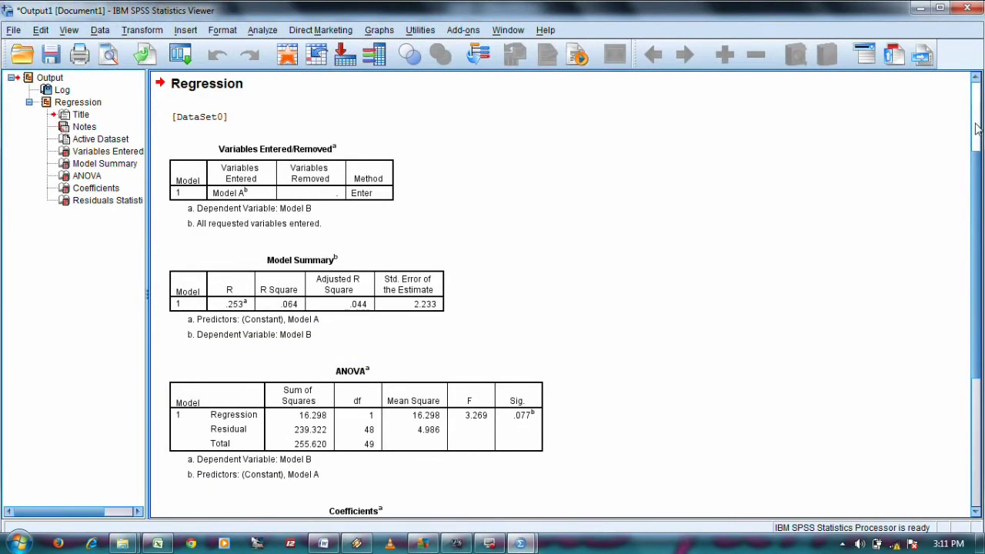
{"action": "left_click_drag", "start_coordinate": [976, 127], "coordinate": [975, 100]}
{"action": "left_click_drag", "start_coordinate": [976, 180], "coordinate": [980, 405]}
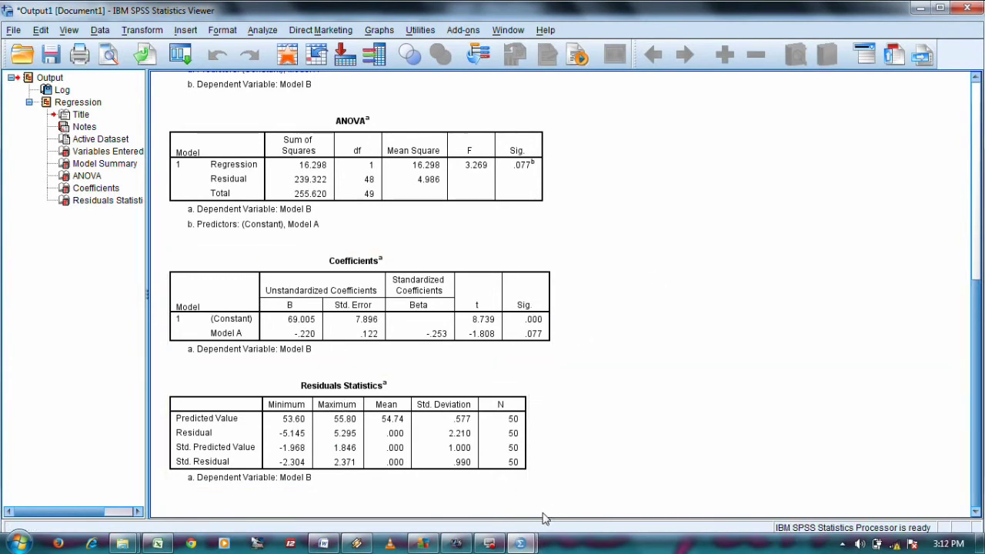
Step: Run a legacy One-Sample Kolmogorov-Smirnov test on the Unstandardized Residual variable against the Normal distribution and view its result table
{"action": "mouse_move", "coordinate": [520, 543]}
{"action": "left_click", "coordinate": [434, 467]}
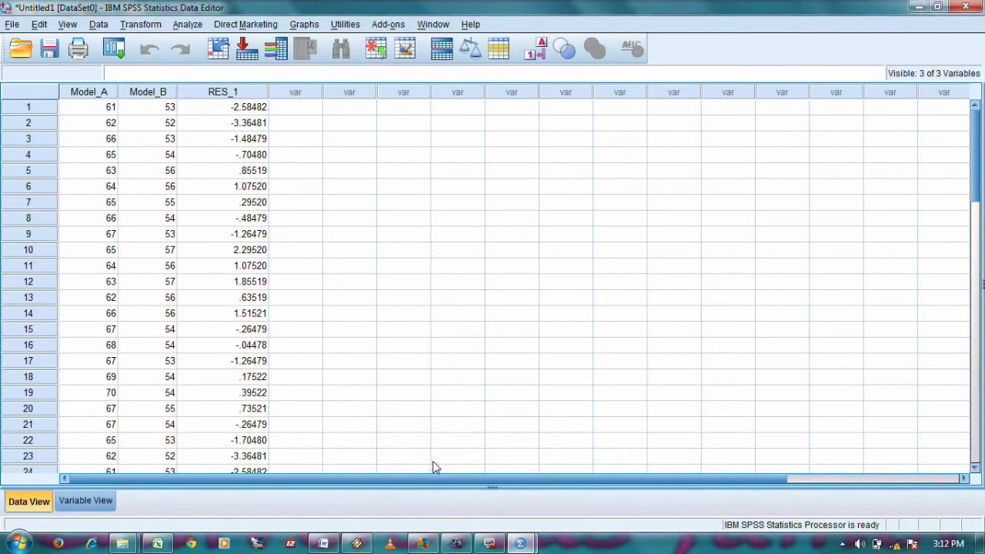
{"action": "left_click", "coordinate": [184, 24]}
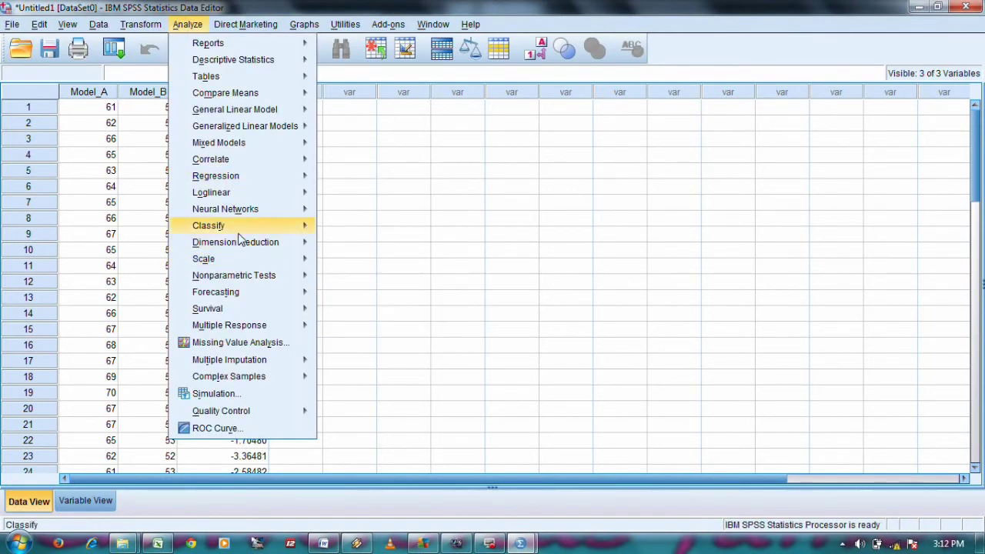
{"action": "mouse_move", "coordinate": [233, 276]}
{"action": "mouse_move", "coordinate": [368, 332]}
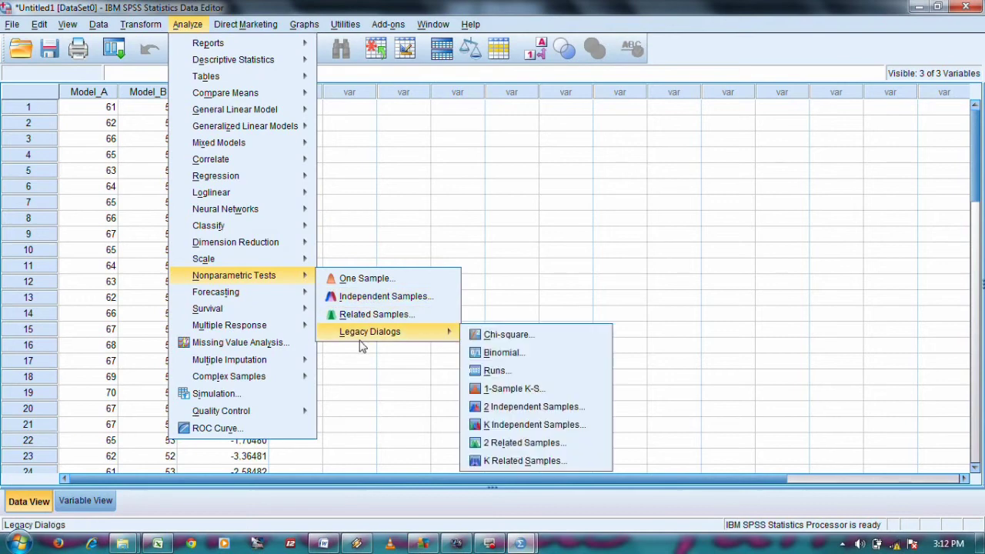
{"action": "left_click", "coordinate": [510, 389]}
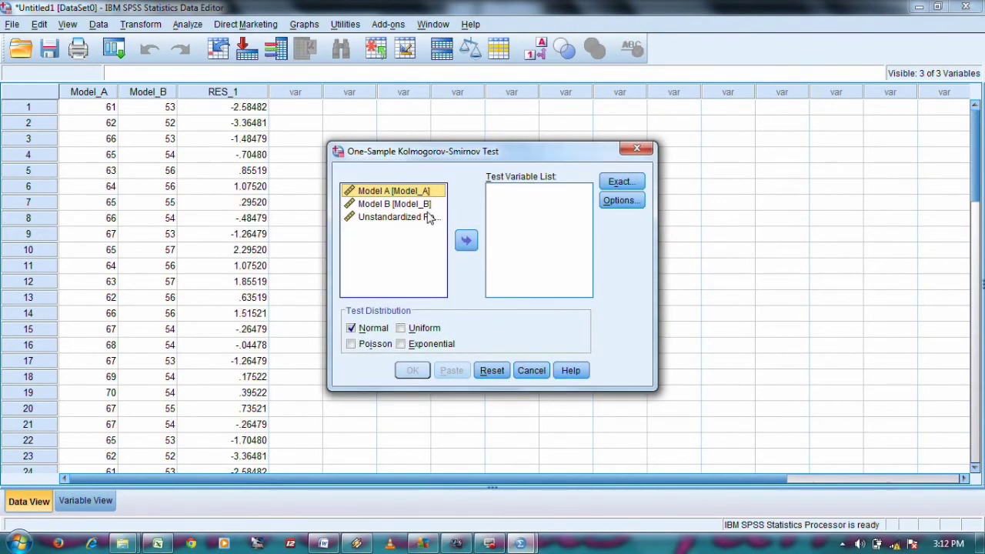
{"action": "left_click", "coordinate": [429, 217]}
{"action": "left_click", "coordinate": [461, 242]}
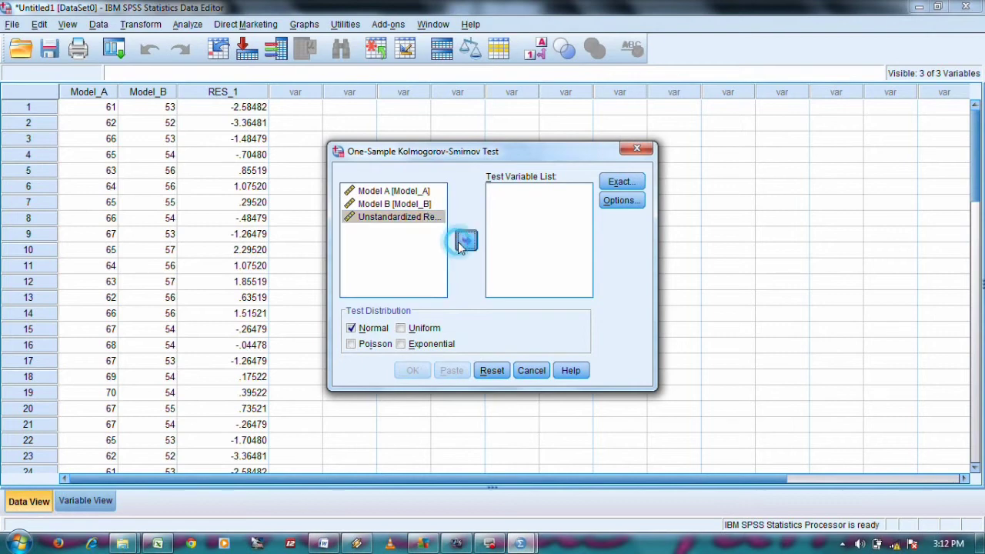
{"action": "left_click", "coordinate": [414, 370]}
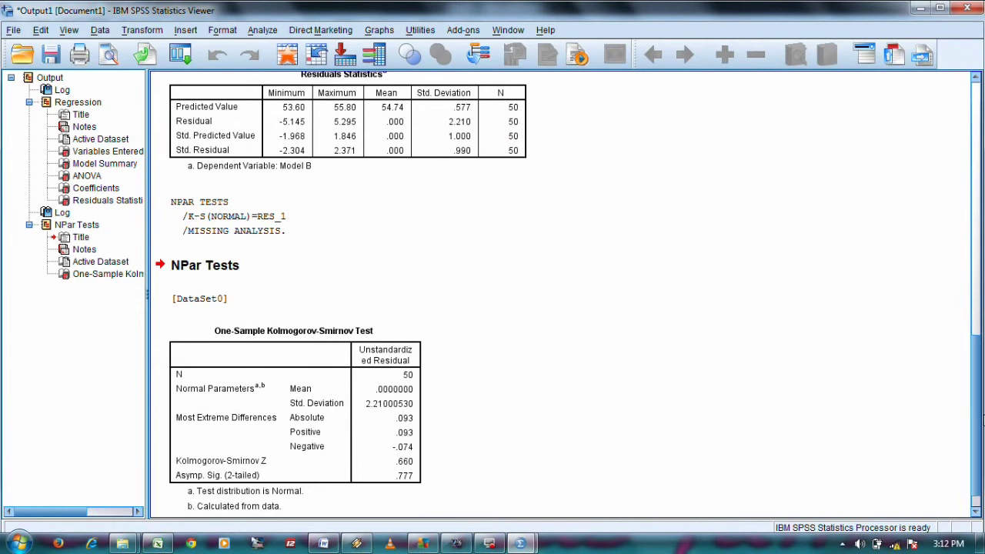
{"action": "scroll", "coordinate": [971, 342], "scroll_direction": "down", "scroll_amount": 1}
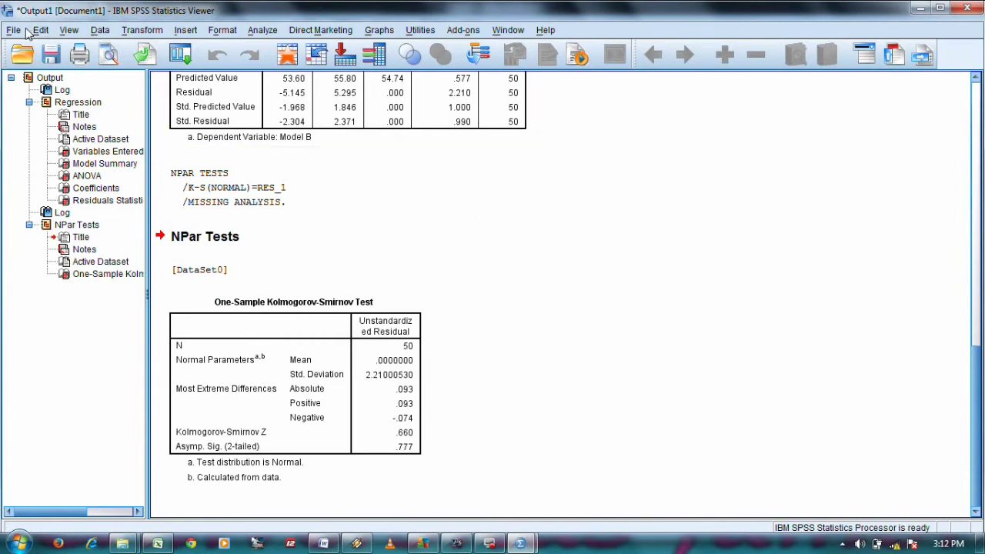
{"action": "left_click", "coordinate": [293, 406]}
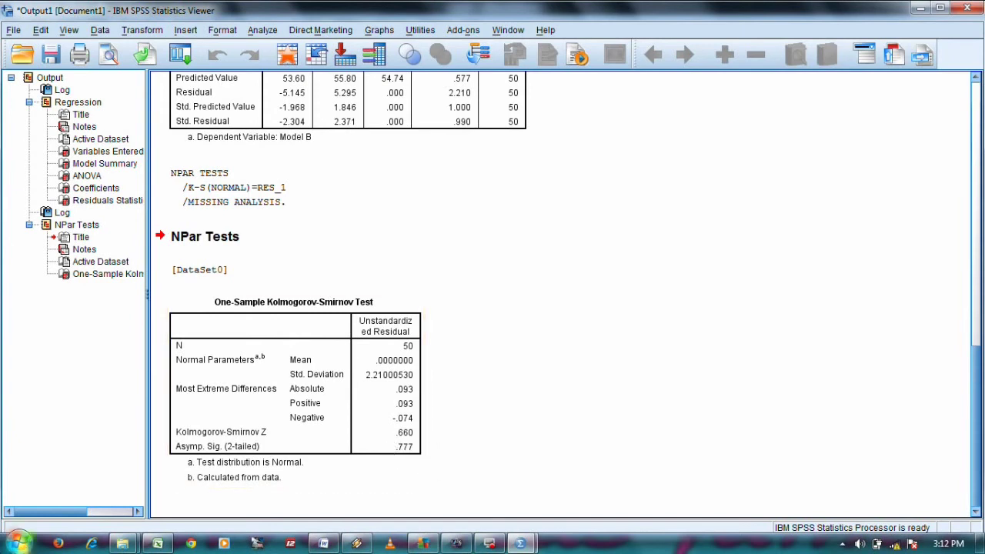
Step: Open Notepad and resize its window so it sits beside the Kolmogorov-Smirnov table without covering it
{"action": "left_click", "coordinate": [15, 543]}
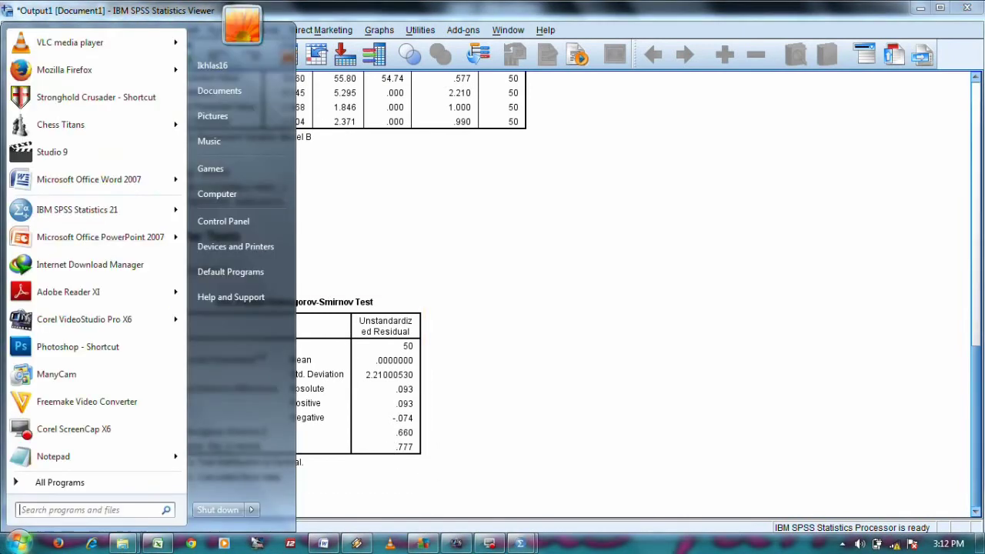
{"action": "left_click", "coordinate": [36, 466]}
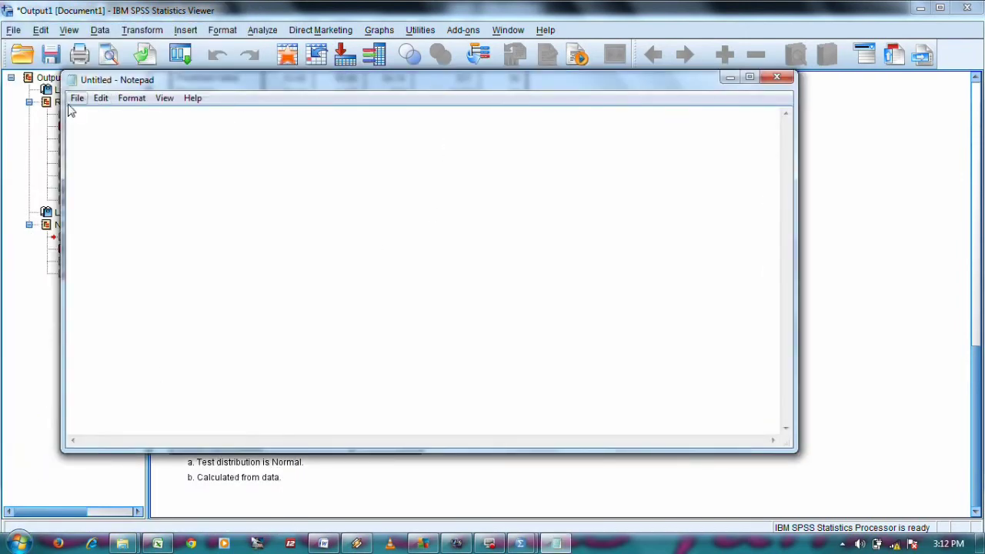
{"action": "left_click_drag", "start_coordinate": [65, 112], "coordinate": [440, 315]}
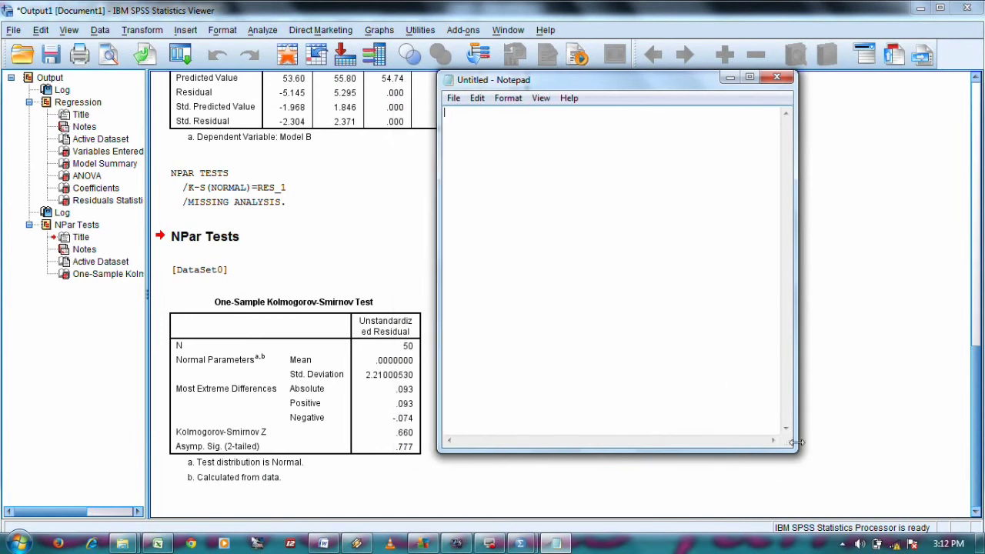
{"action": "left_click_drag", "start_coordinate": [796, 452], "coordinate": [835, 511]}
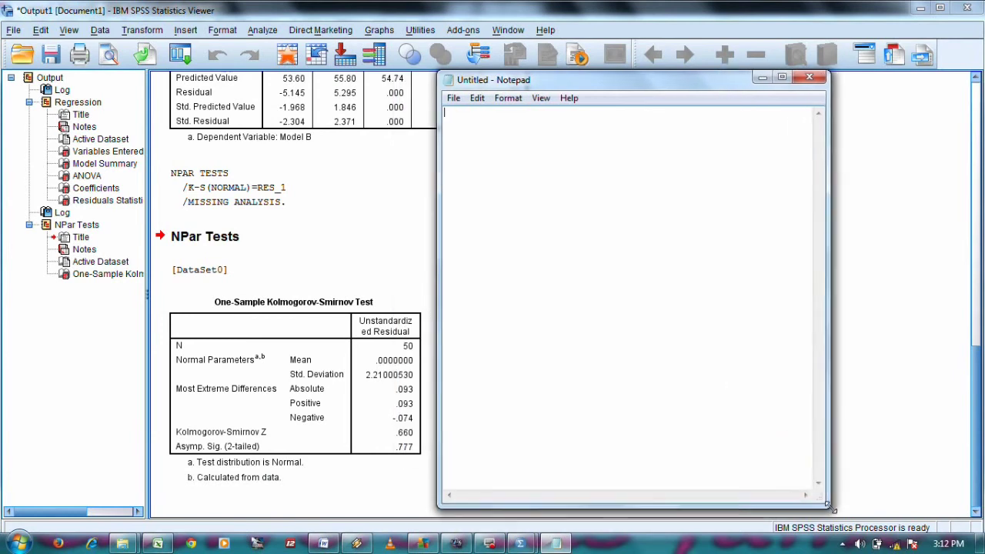
Step: Write the decision rule "Jika Asymp. Sig (2-tailed) > 0.05 = Data Normal" in the blank note
{"action": "left_click", "coordinate": [538, 305]}
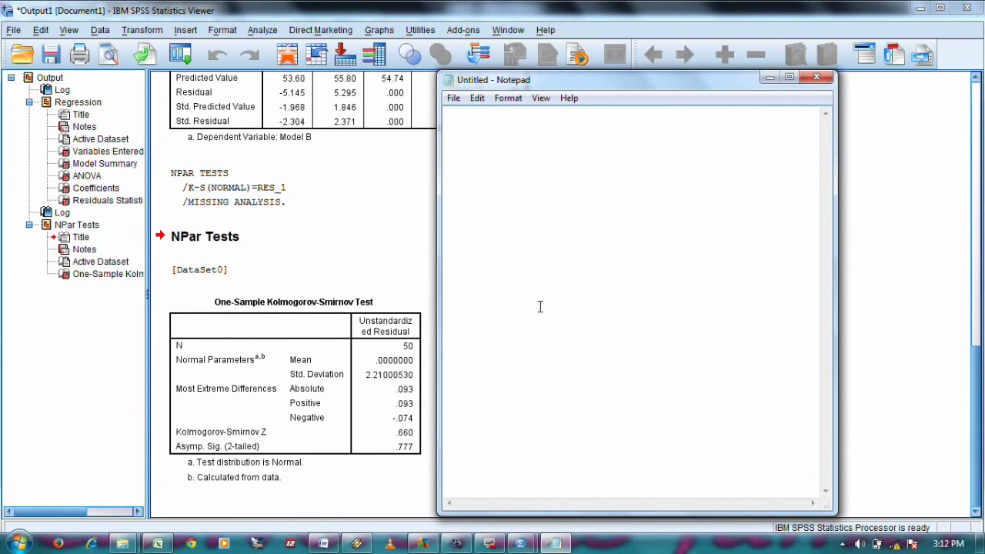
{"action": "type", "text": "Jika Asymp. Sig (2-tailed"}
{"action": "key", "text": "ctrl+z"}
{"action": "key", "text": "ctrl+z"}
{"action": "type", "text": ") > 0.05 = Data Normal"}
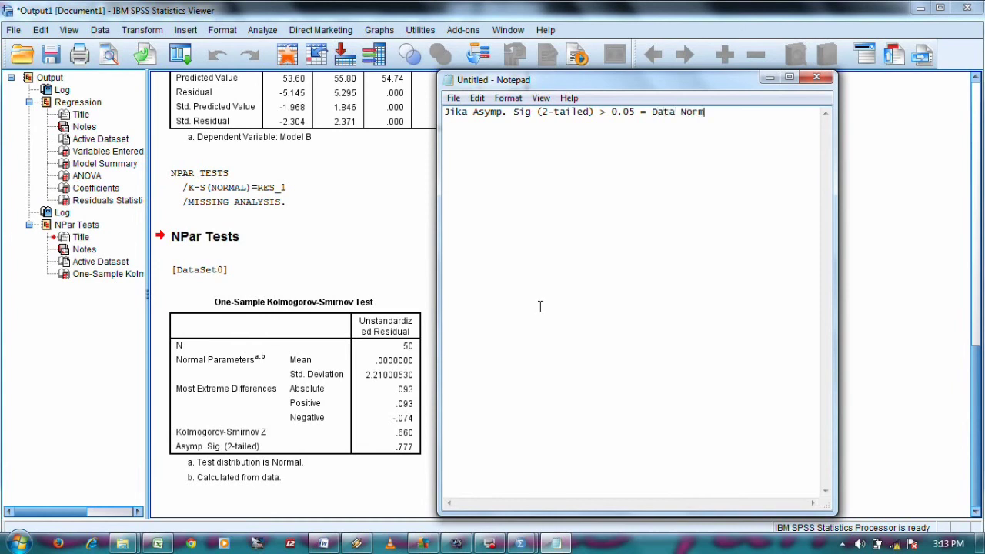
Step: Add the lines "disini kita dapatkan 0.0777 jadi data tersebut normal :)" and "selamat mencoba : )" below the decision rule
{"action": "key", "text": "Return"}
{"action": "type", "text": "disini kita dapatkan 0"}
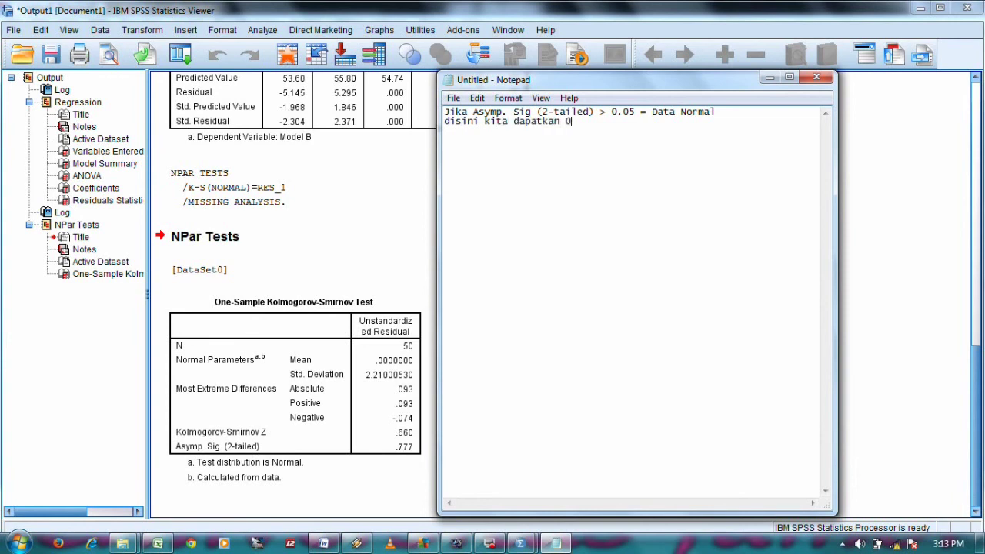
{"action": "type", "text": ".0777"}
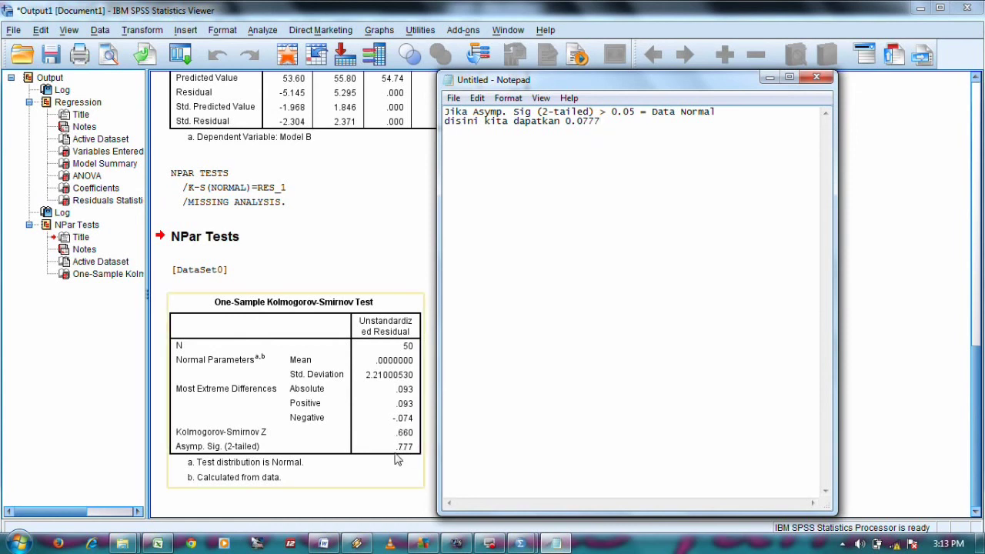
{"action": "type", "text": " jadi d"}
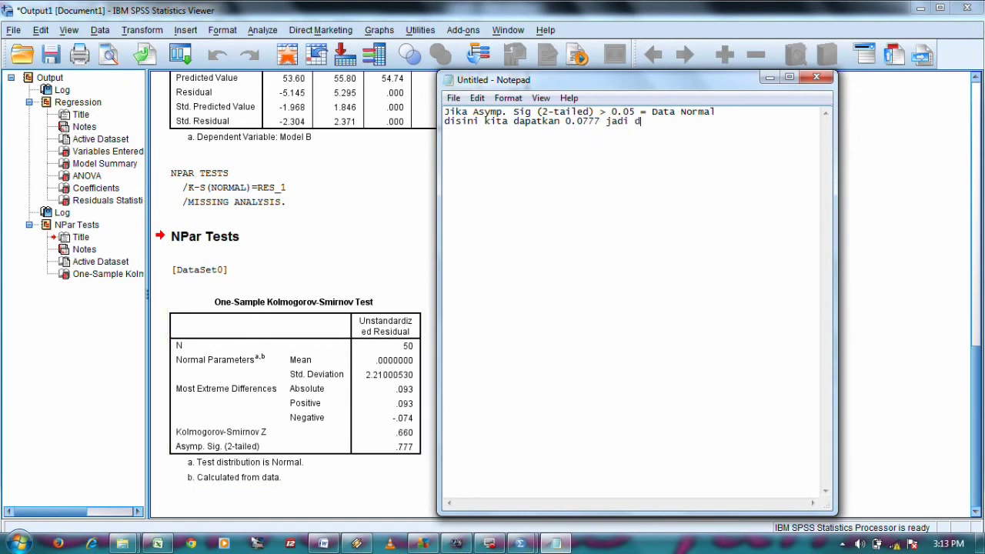
{"action": "type", "text": "ata tersebut normlal :"}
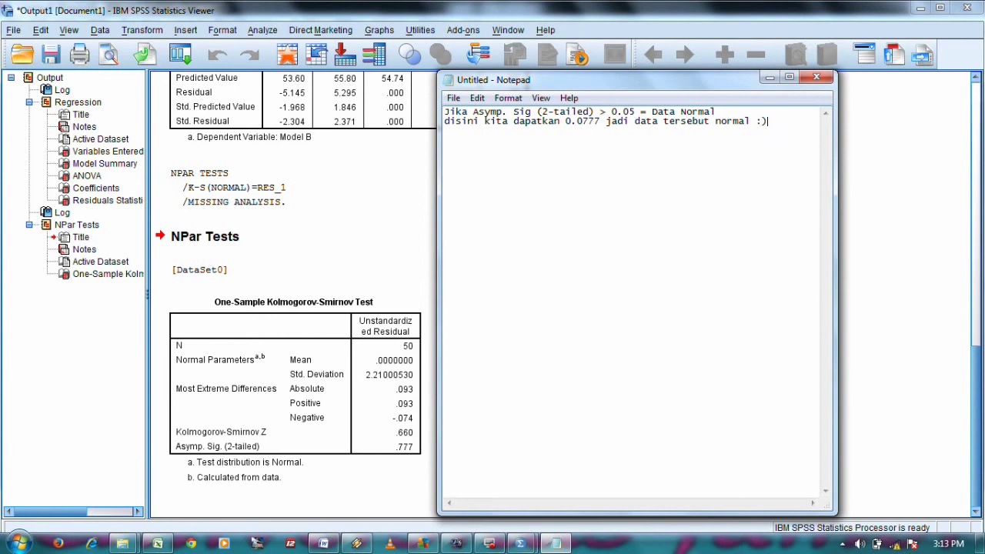
{"action": "type", "text": "lamat mencoba : )"}
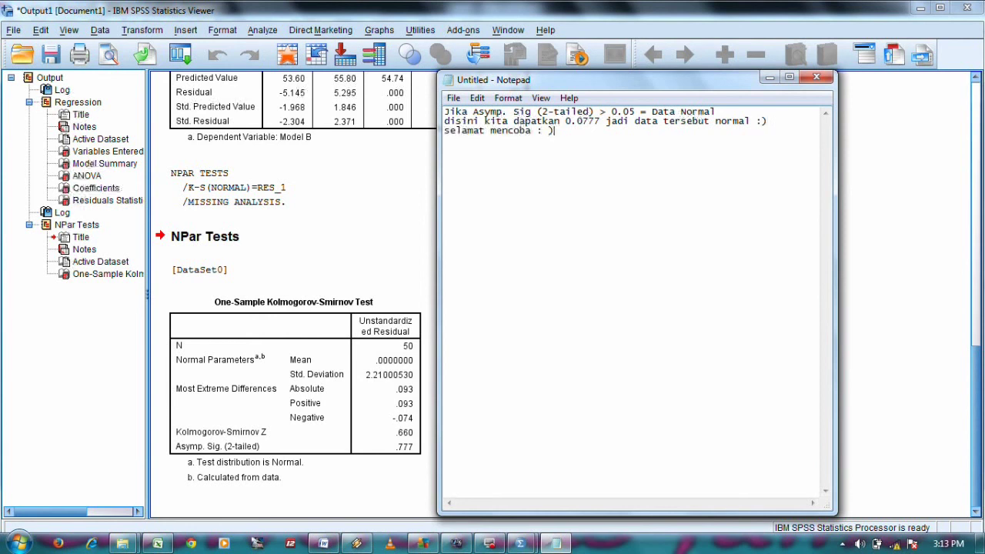